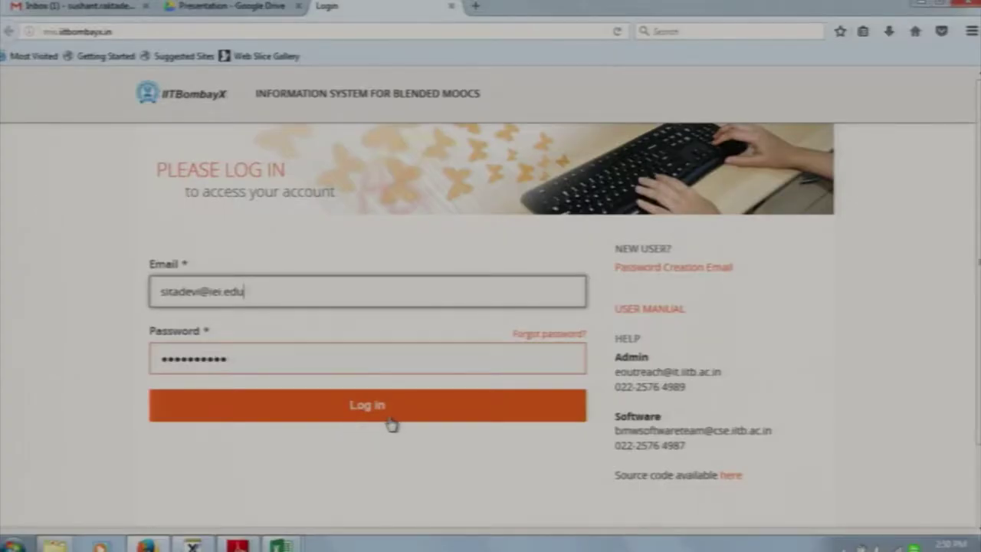
# Sign in as the teacher and check the Demo Course's dates, evaluation policy and graded assignments.
pyautogui.click(389, 418)
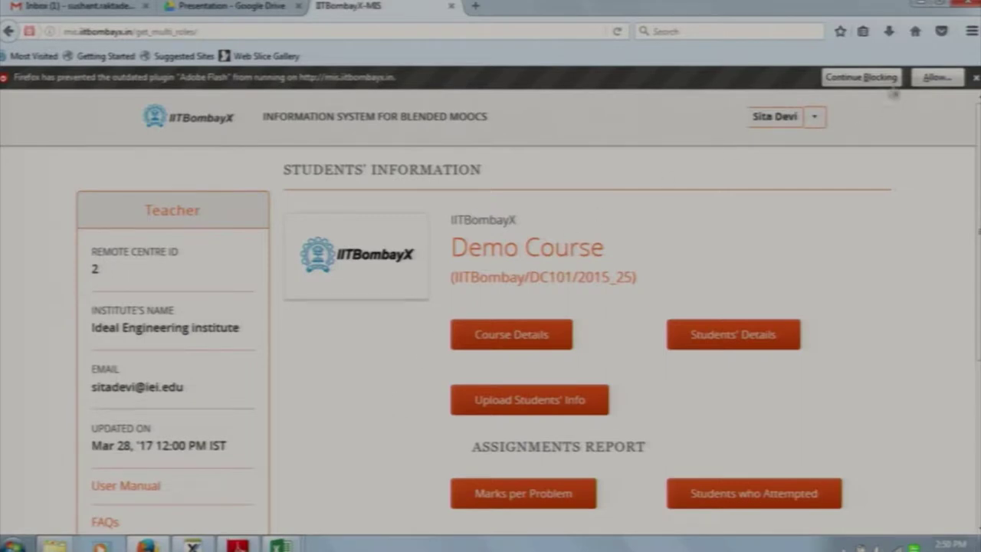
pyautogui.click(975, 77)
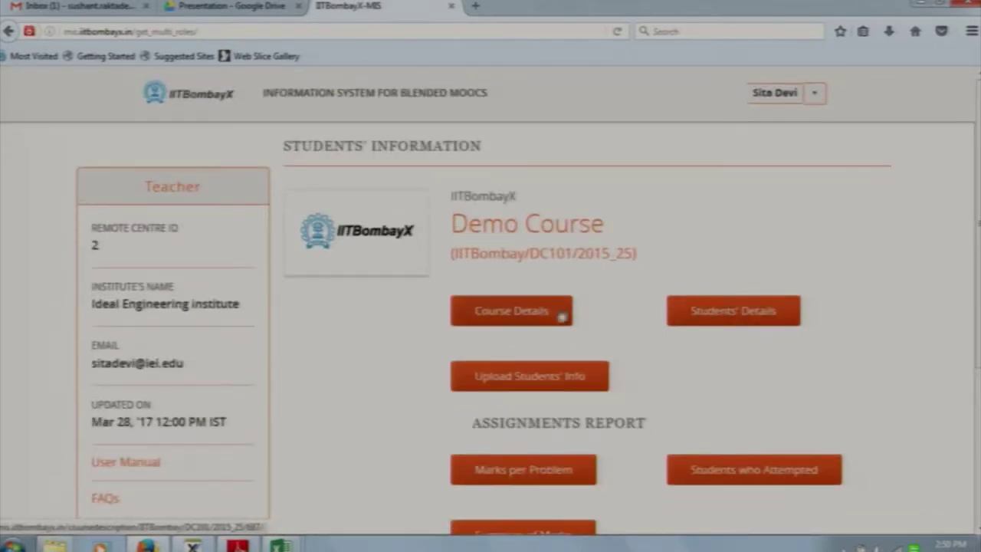
pyautogui.click(543, 320)
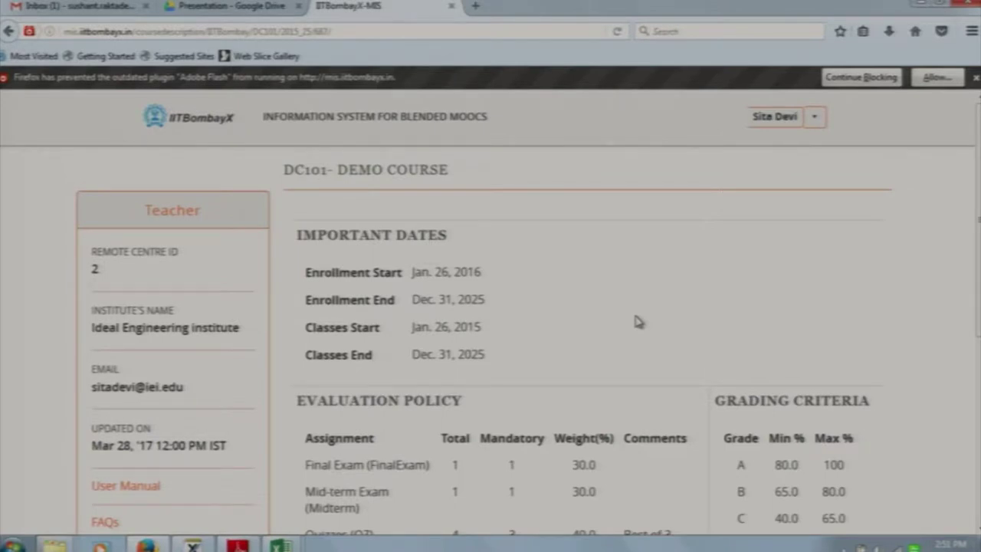
pyautogui.scroll(-5, 636, 322)
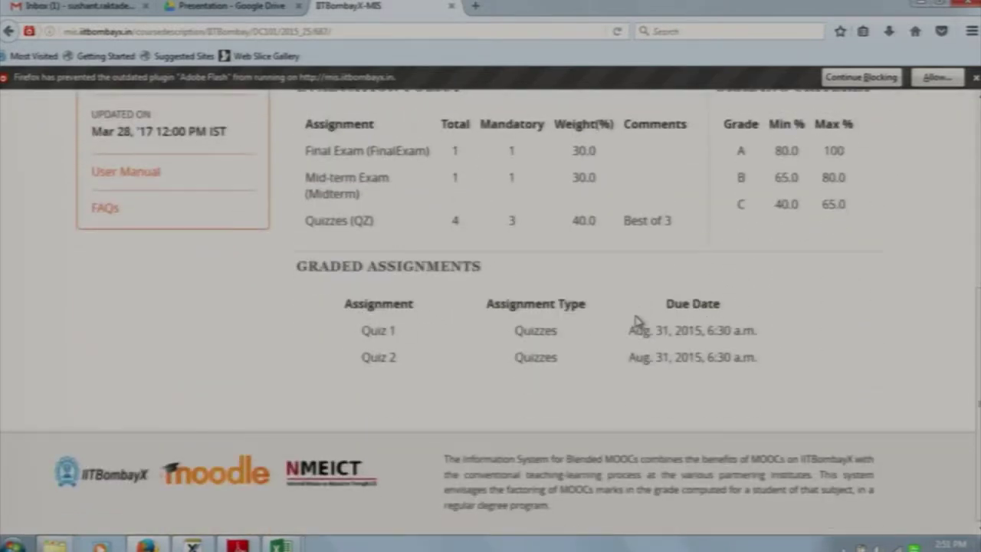
pyautogui.click(936, 77)
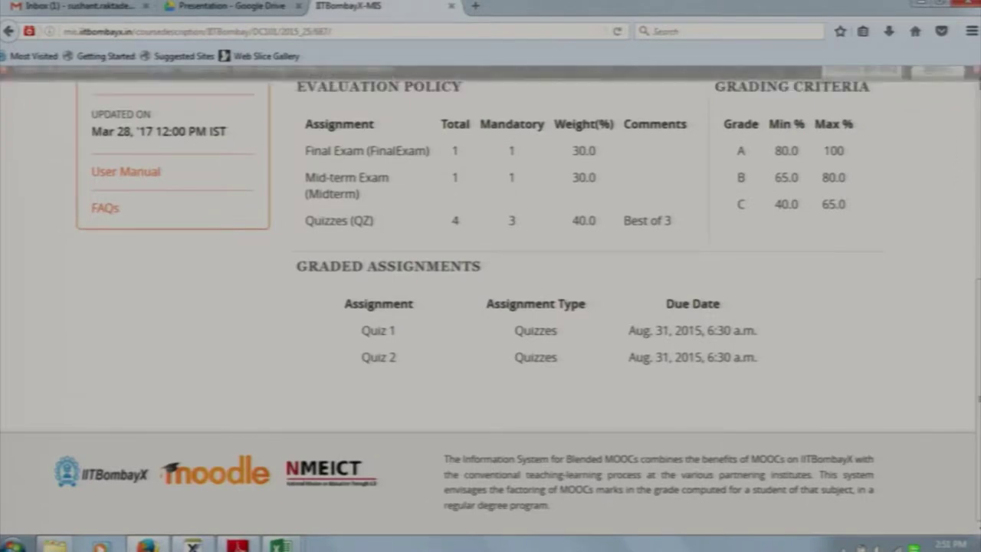
pyautogui.scroll(5, 162, 194)
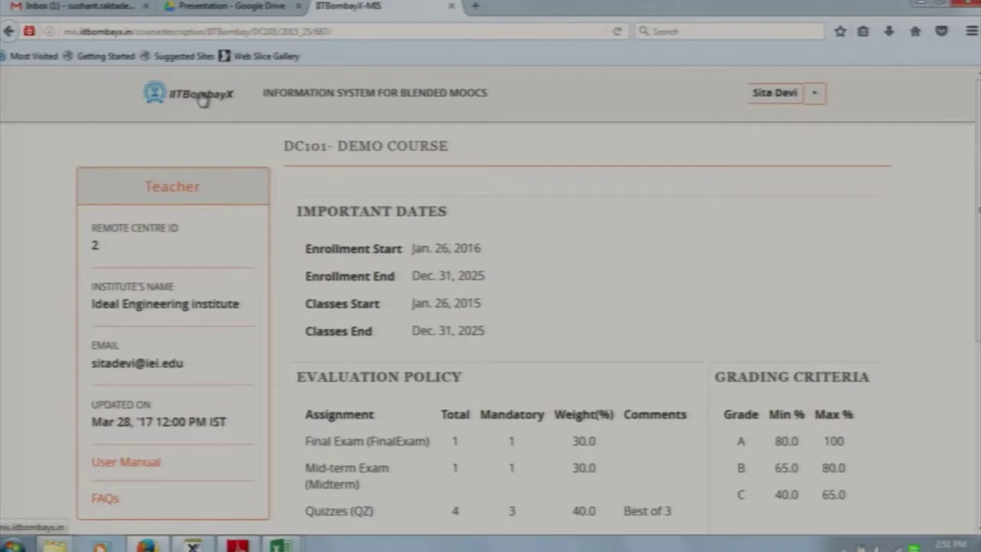
pyautogui.click(203, 98)
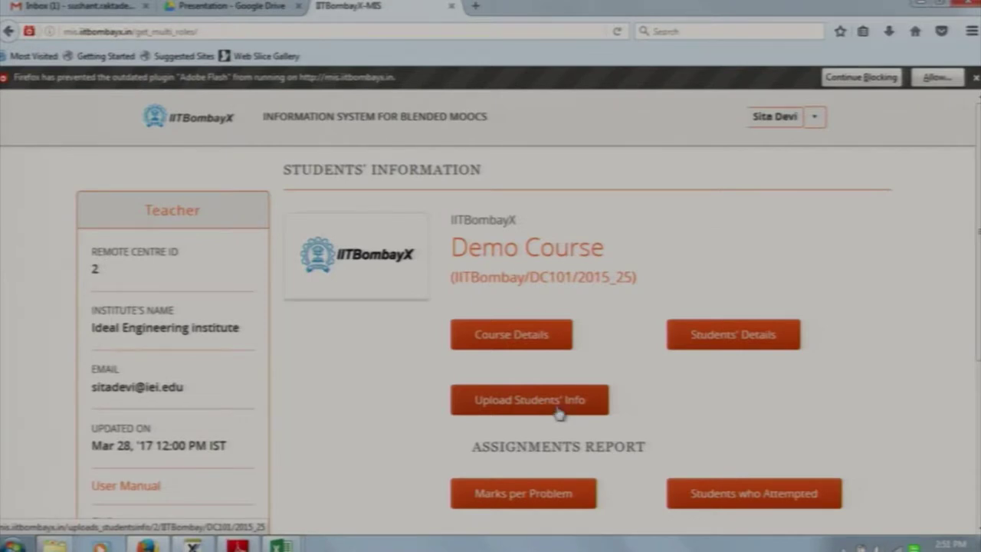
# On the DC101 Upload Students' Information page, open template.csv in Excel.
pyautogui.click(558, 413)
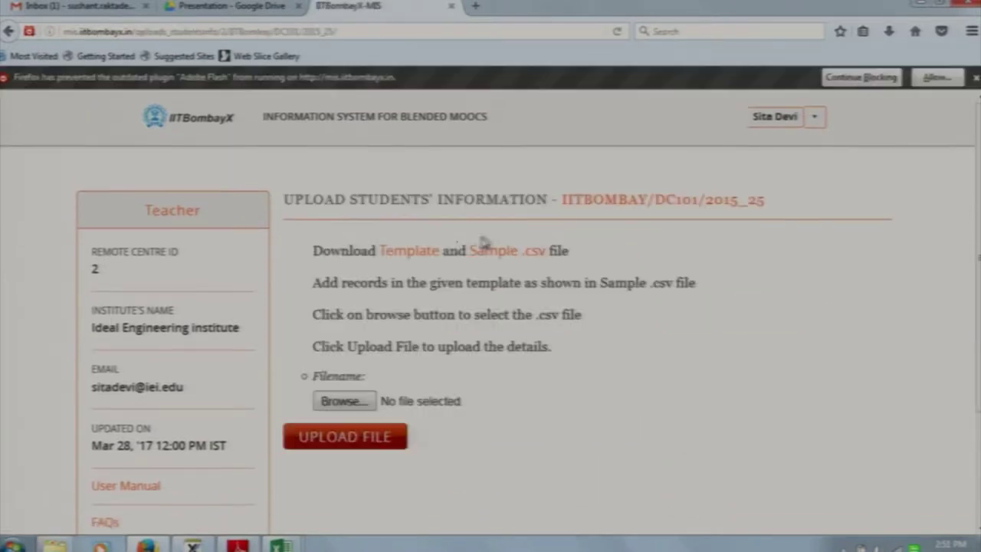
pyautogui.click(408, 259)
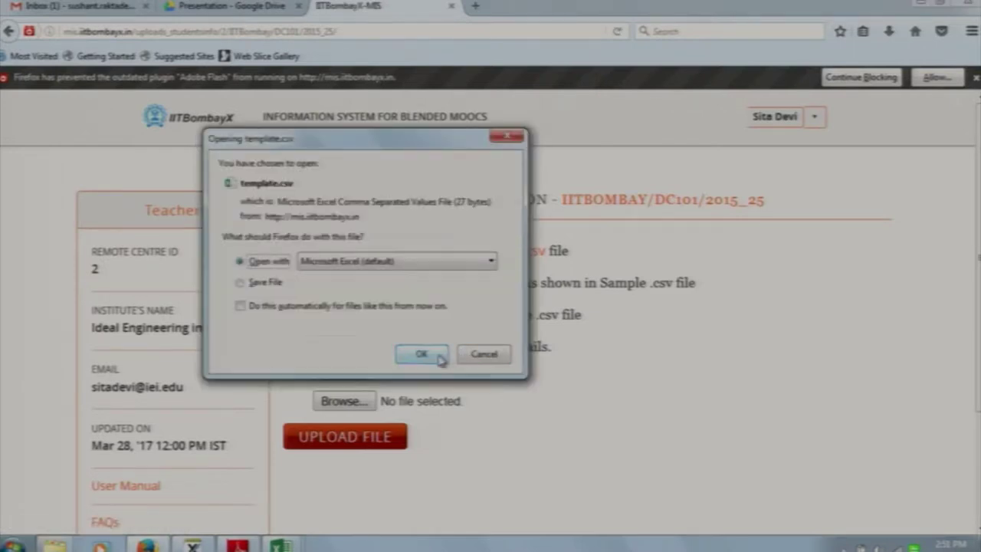
pyautogui.click(436, 355)
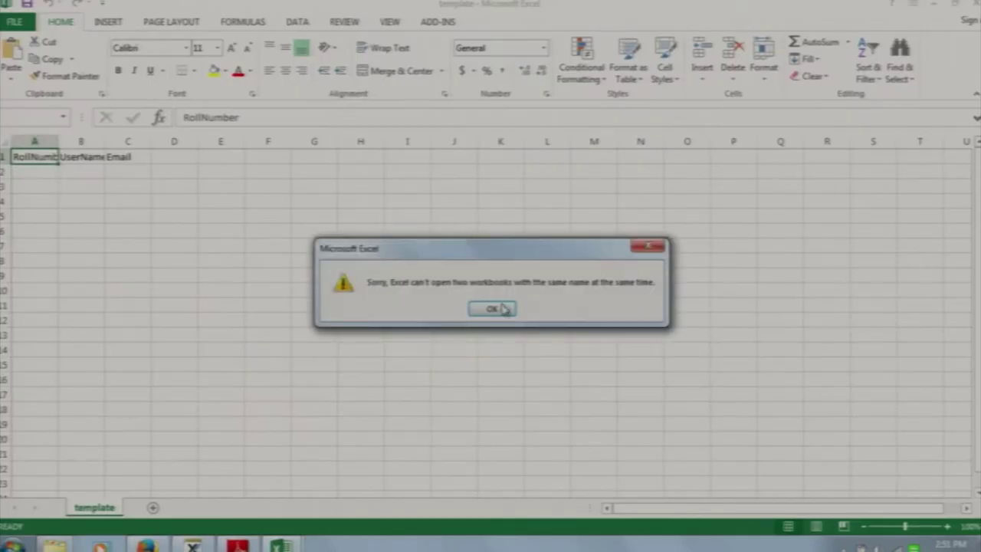
# Dismiss Excel's duplicate-workbook message to show the RollNumber, UserName and Email headers.
pyautogui.click(492, 309)
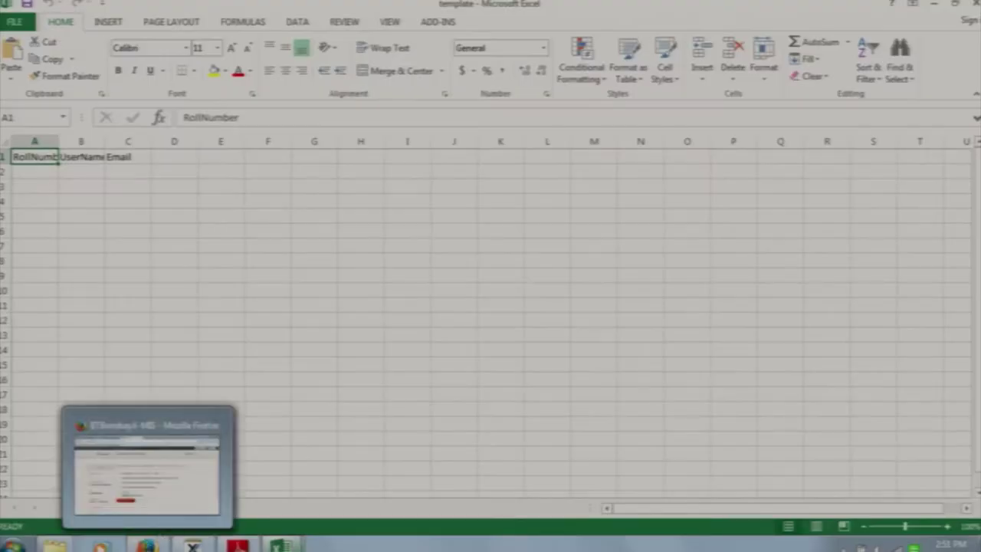
# Check the filled student details workbook, then return to the Firefox upload page.
pyautogui.moveTo(280, 545)
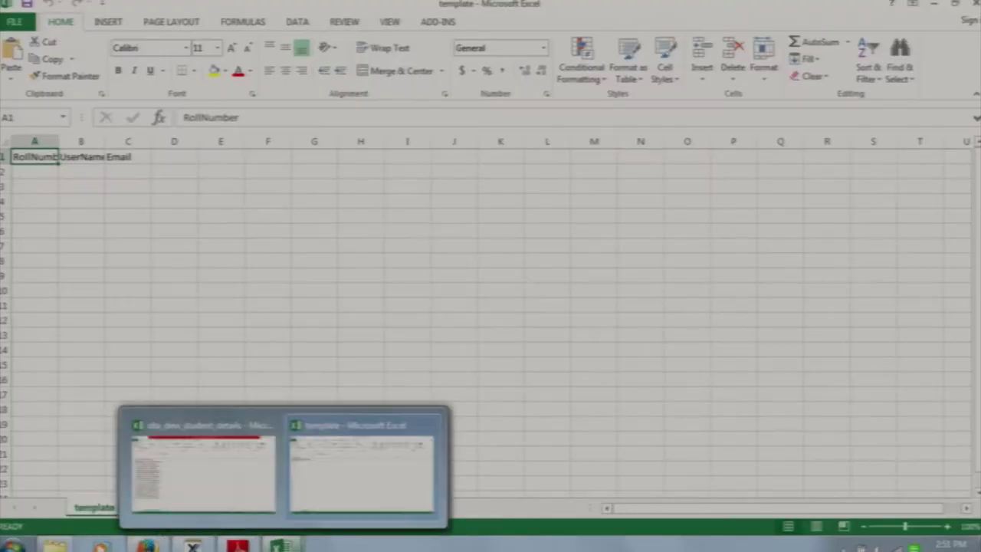
pyautogui.click(233, 458)
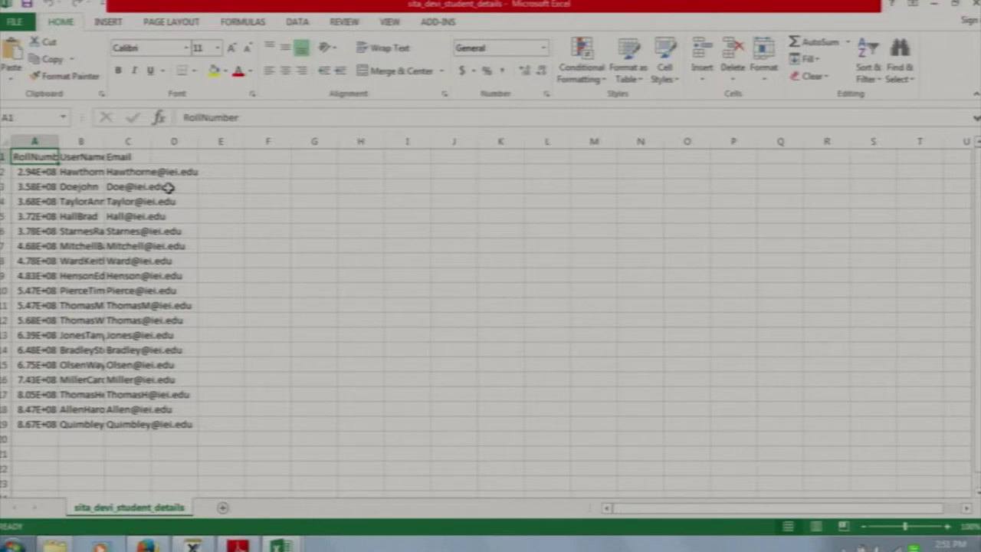
pyautogui.click(157, 539)
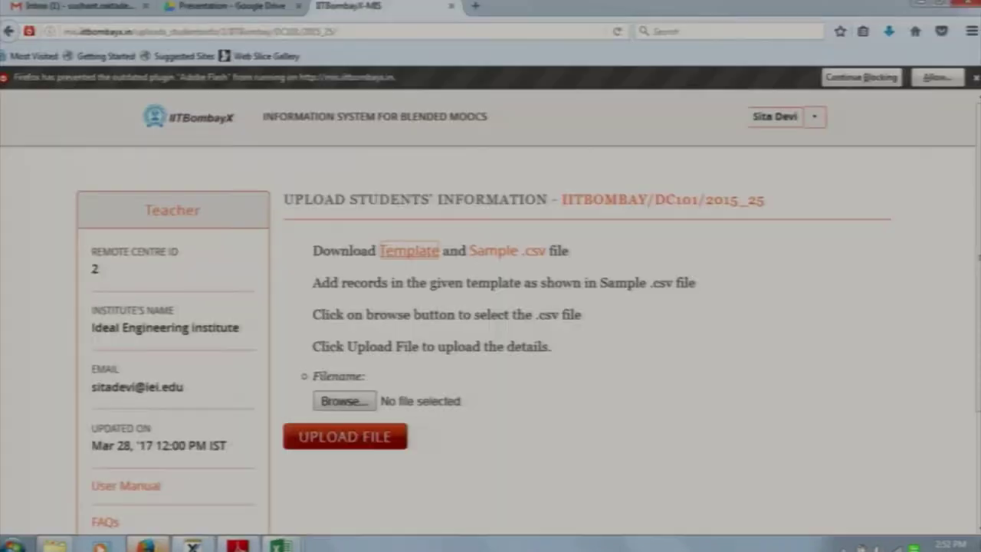
# Upload the student details CSV from the MIS folder: 16 students tagged, 2 not validated.
pyautogui.click(341, 401)
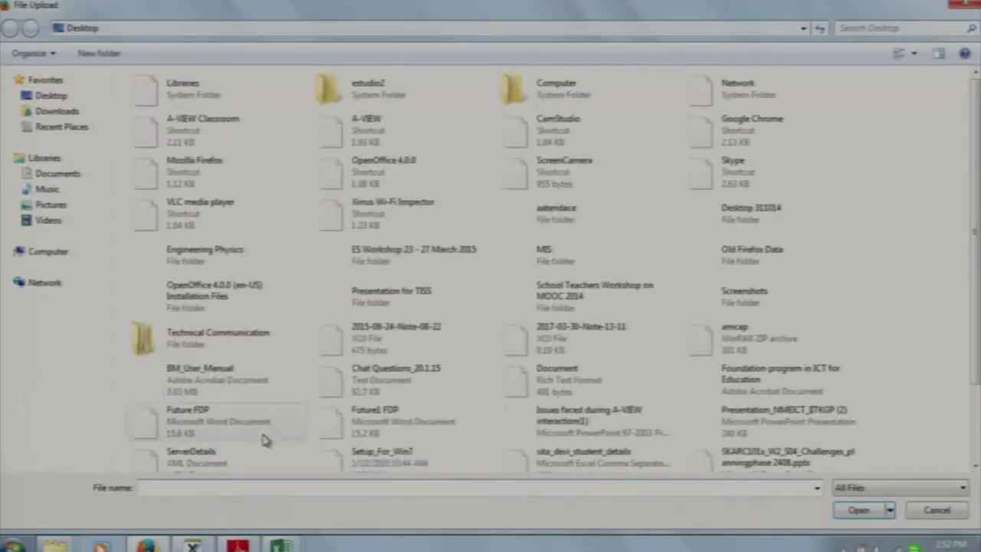
pyautogui.doubleClick(470, 184)
pyautogui.click(532, 128)
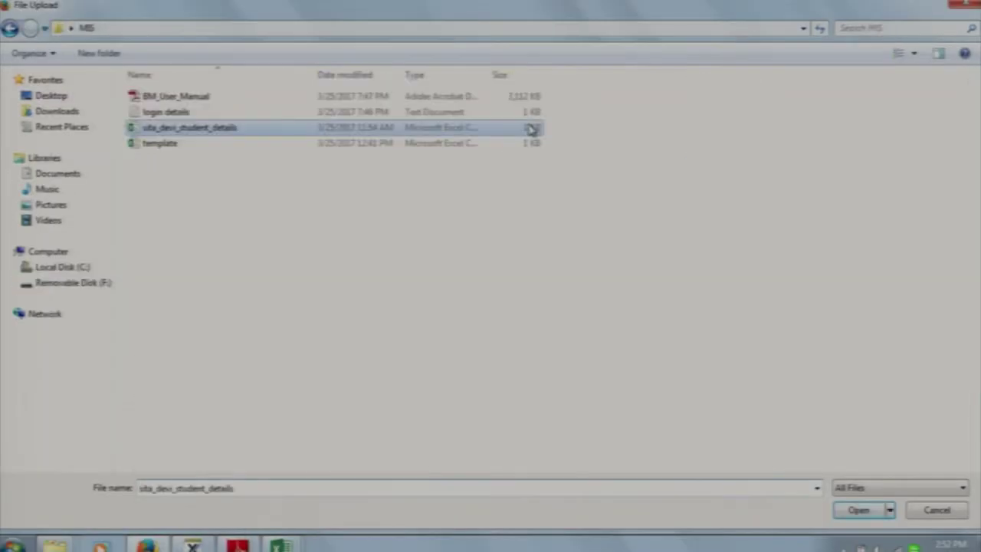
pyautogui.click(859, 511)
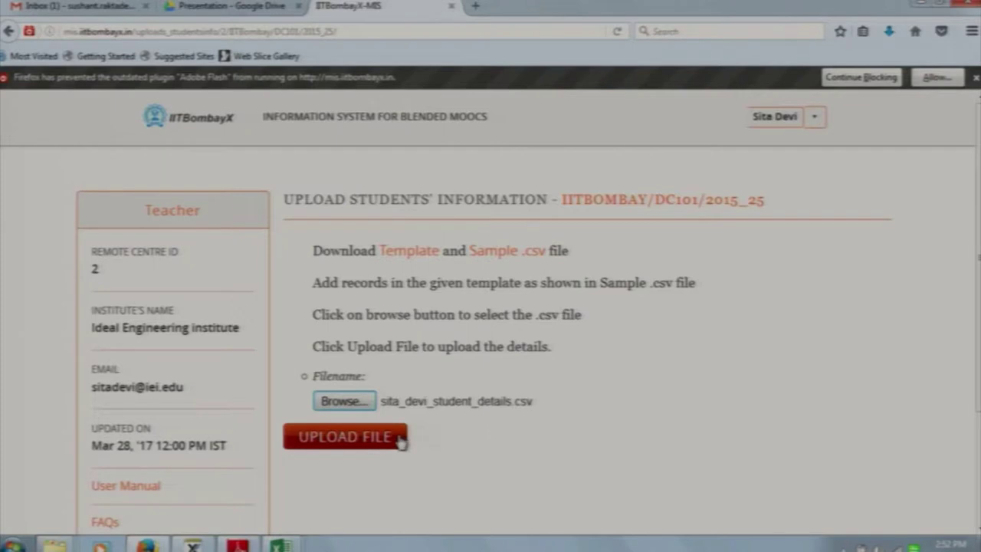
pyautogui.click(398, 439)
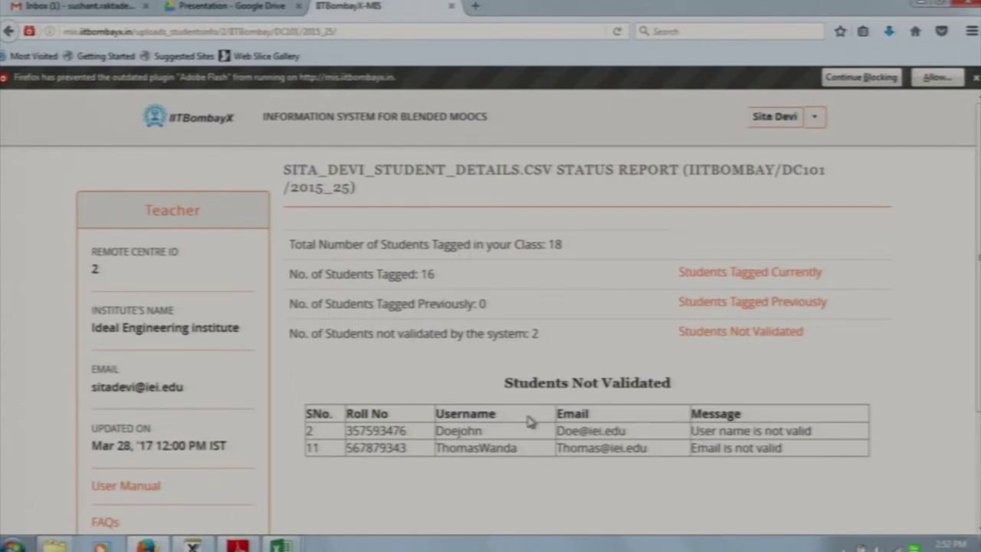
pyautogui.scroll(-3, 529, 420)
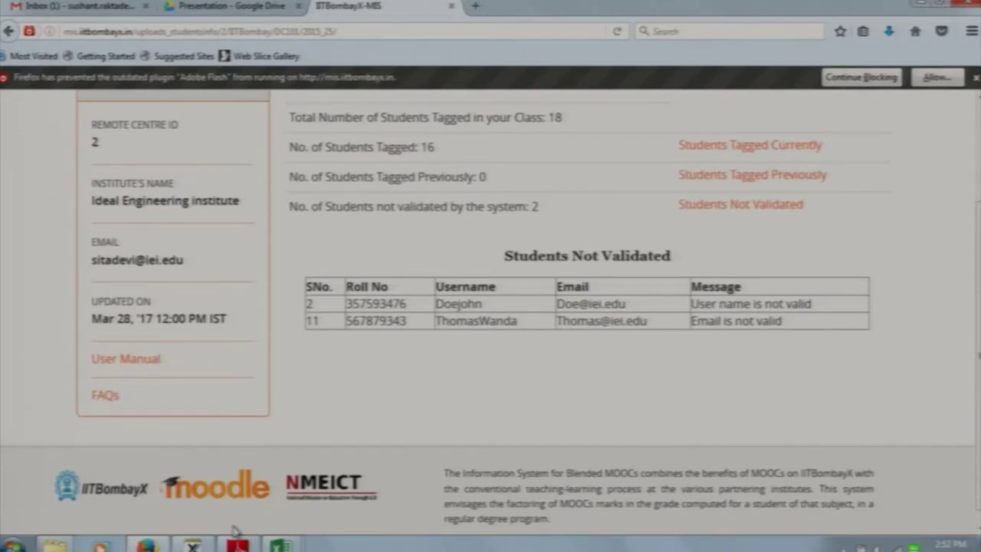
# Read the user manual's Students Not Validated error table on pages 41–43 in Adobe Reader.
pyautogui.moveTo(237, 546)
pyautogui.click(239, 475)
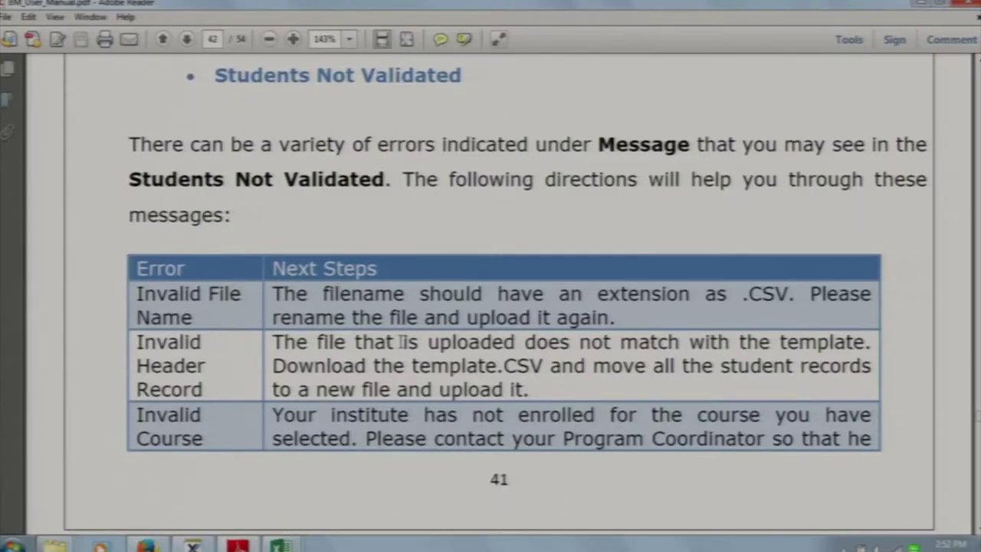
pyautogui.scroll(-4, 402, 341)
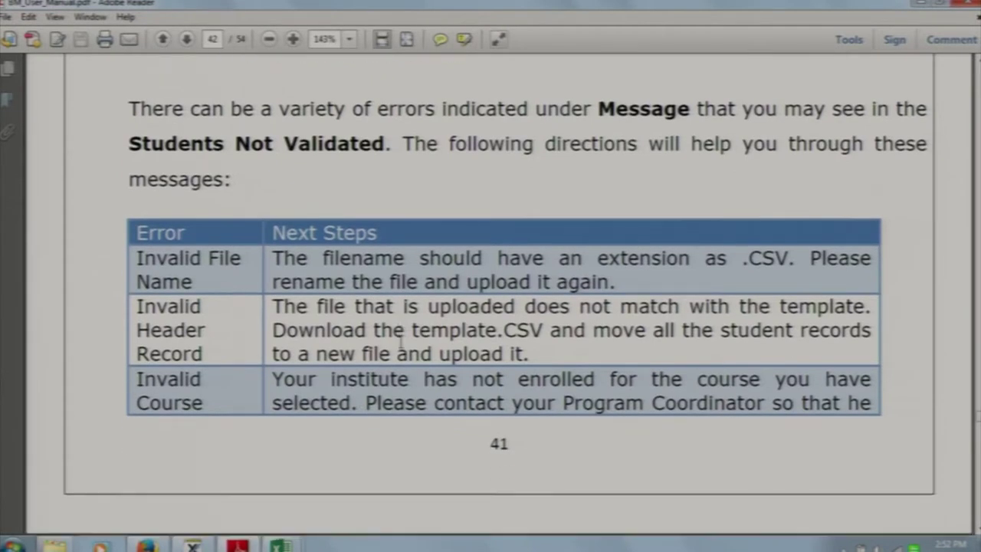
pyautogui.scroll(-1, 402, 349)
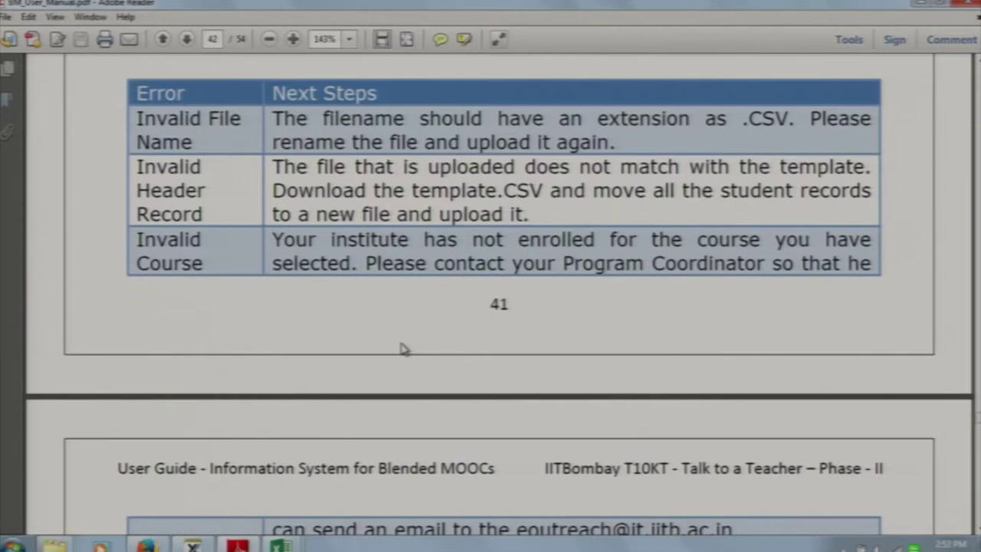
pyautogui.scroll(-4, 404, 349)
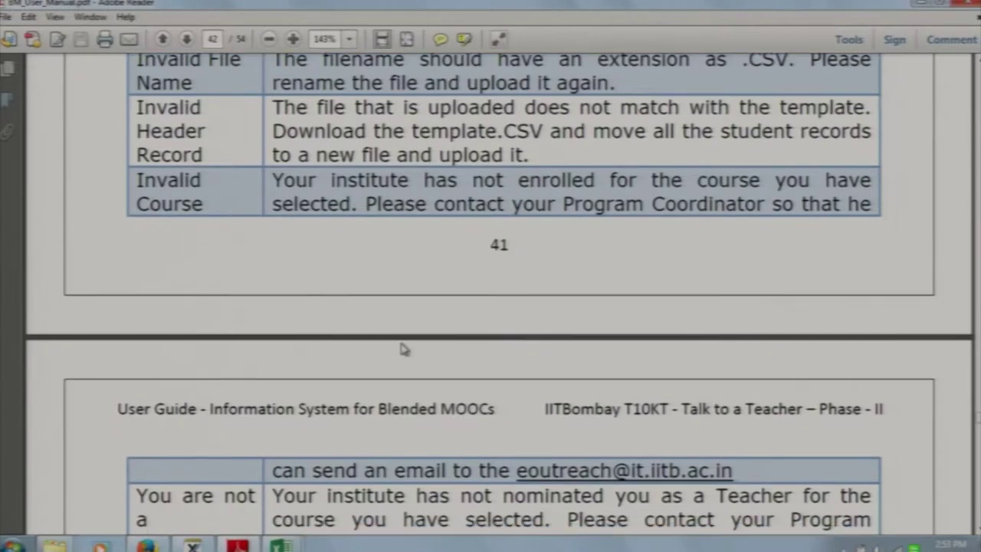
pyautogui.scroll(-12, 400, 342)
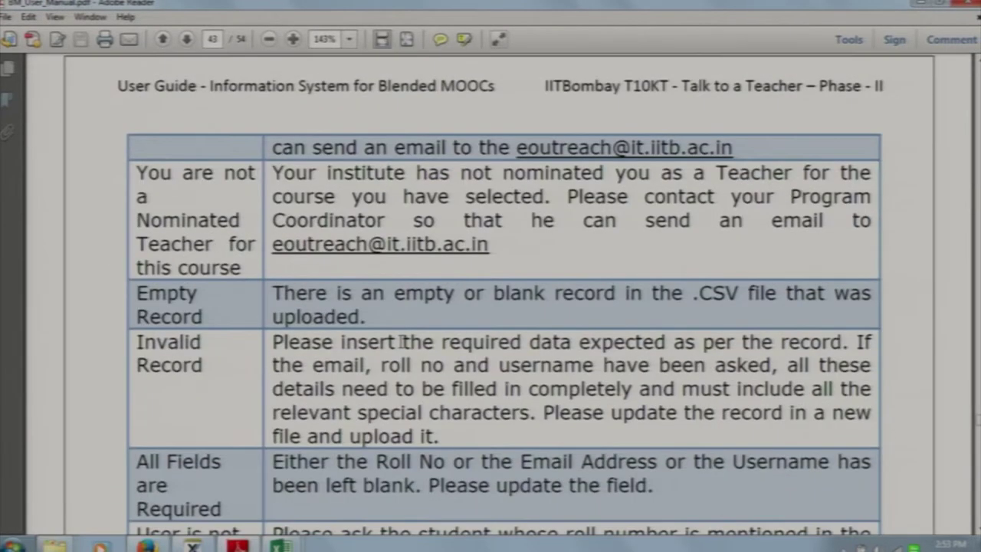
pyautogui.scroll(-2, 400, 343)
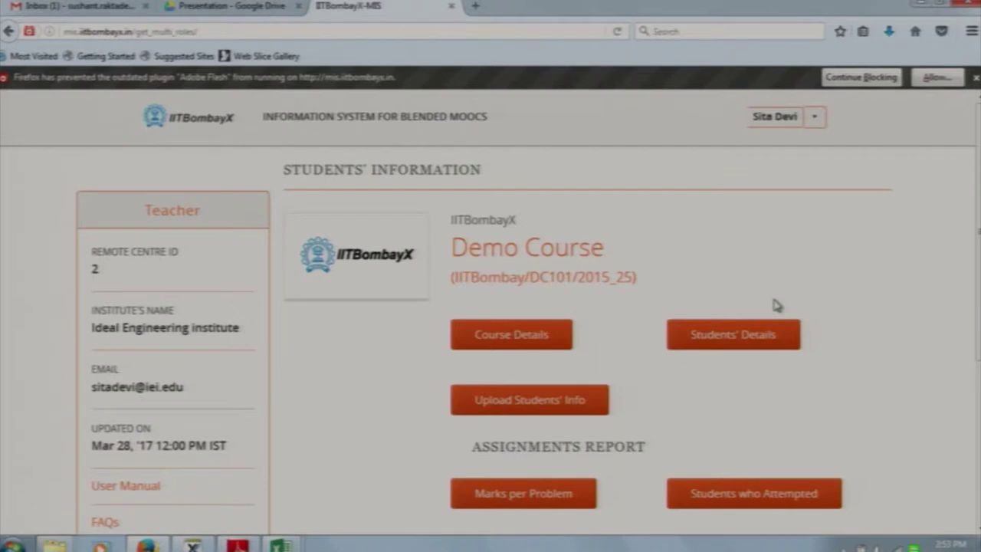
# Edit the first student in Students' Details and submit a new roll number.
pyautogui.click(757, 343)
pyautogui.scroll(-2, 705, 255)
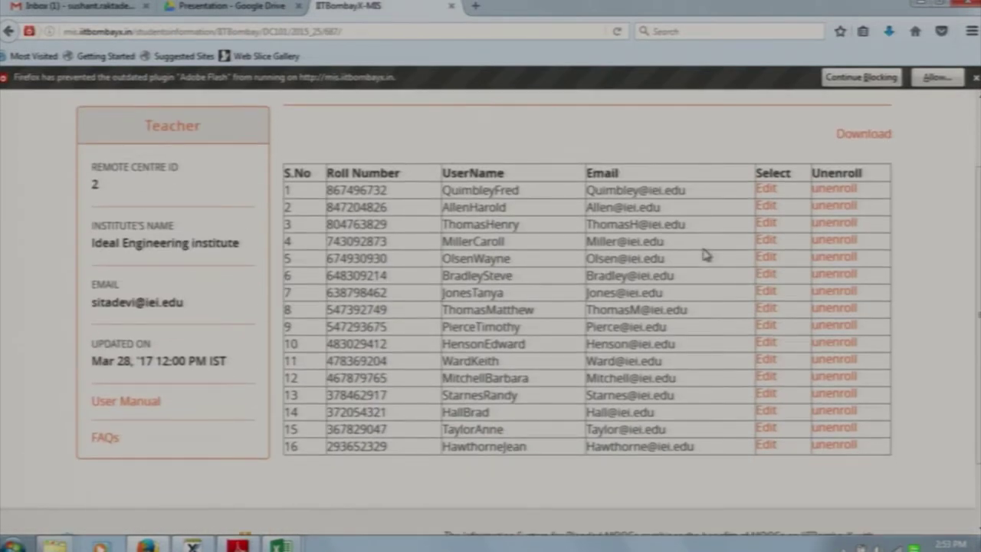
pyautogui.click(974, 79)
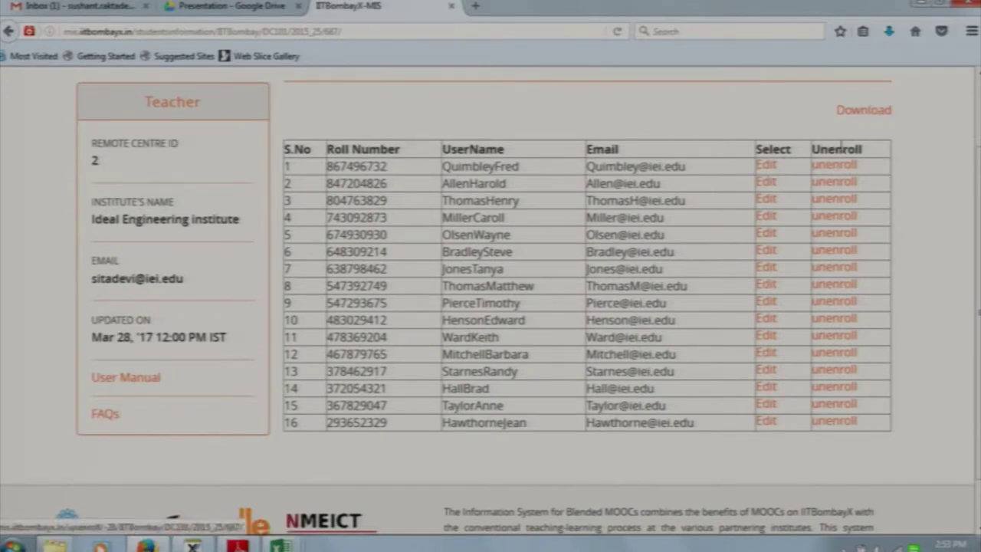
pyautogui.click(766, 168)
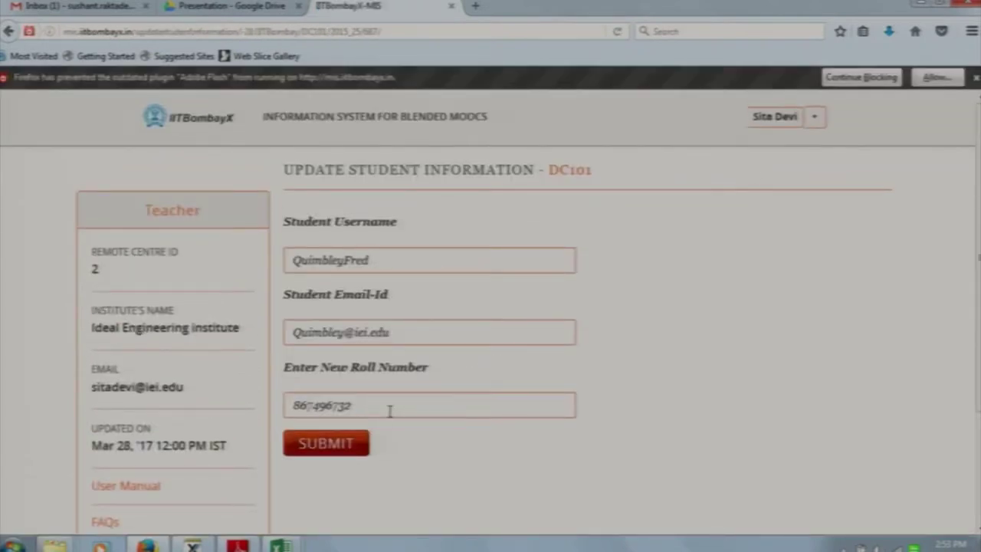
pyautogui.click(376, 411)
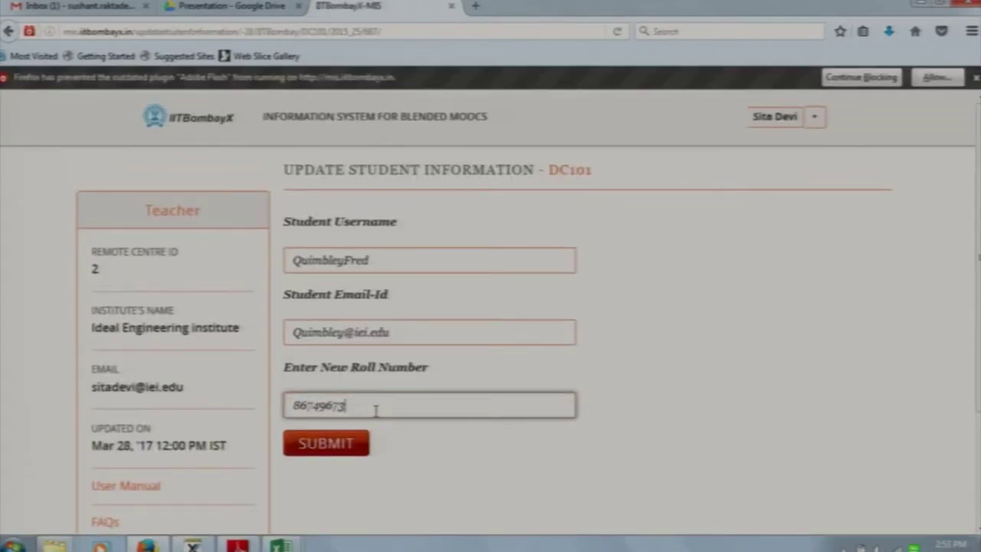
pyautogui.click(344, 448)
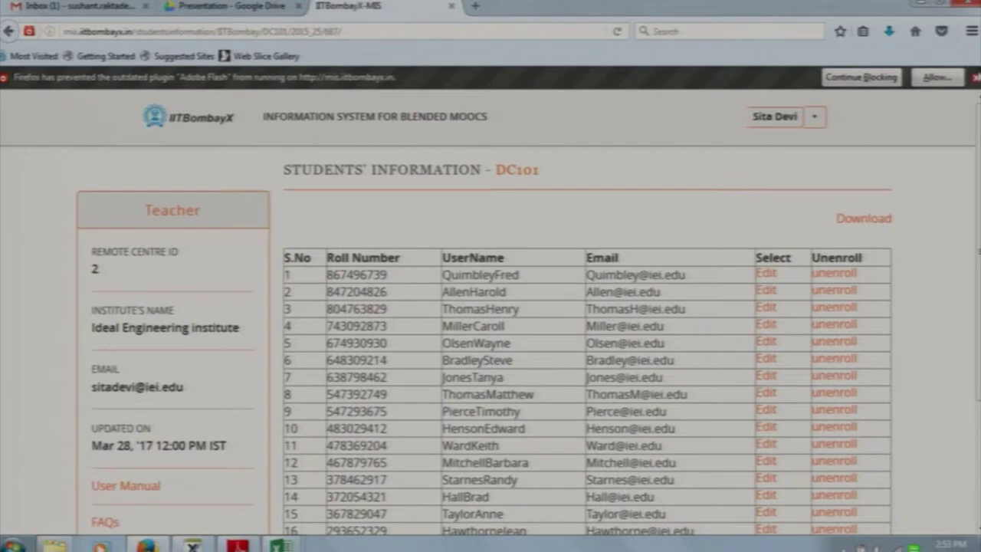
pyautogui.click(974, 78)
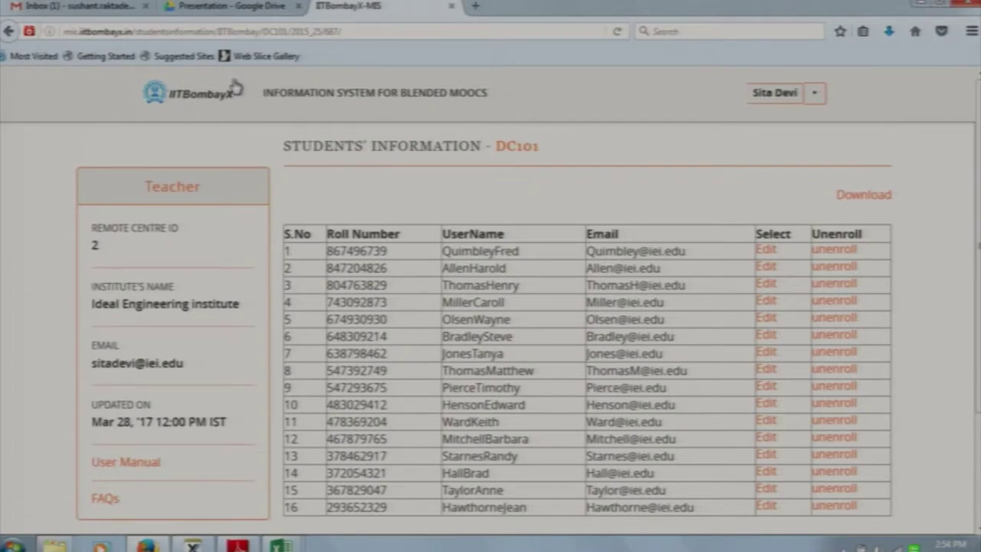
# Return to the Demo Course page via the IITBombayX logo and scroll to the report buttons.
pyautogui.click(232, 93)
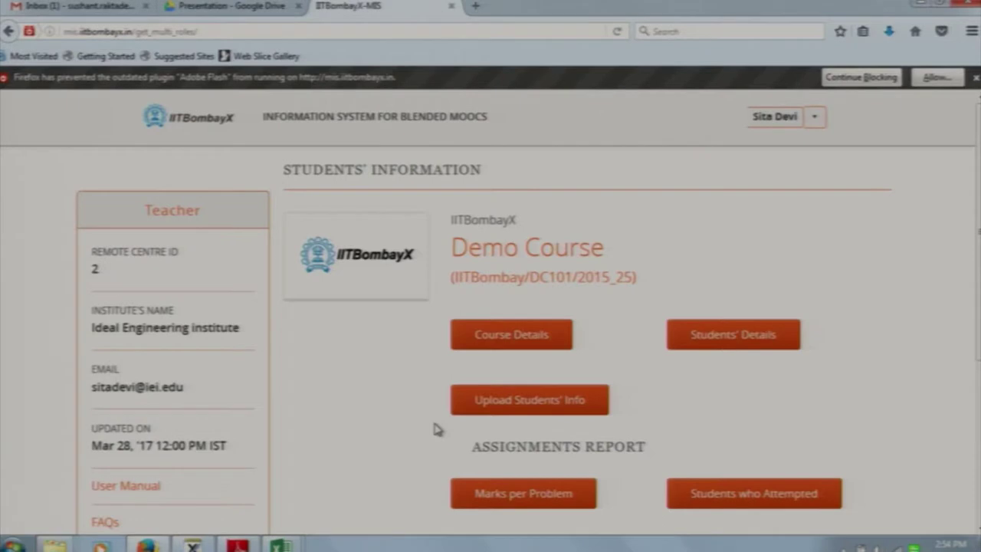
pyautogui.scroll(-3, 436, 429)
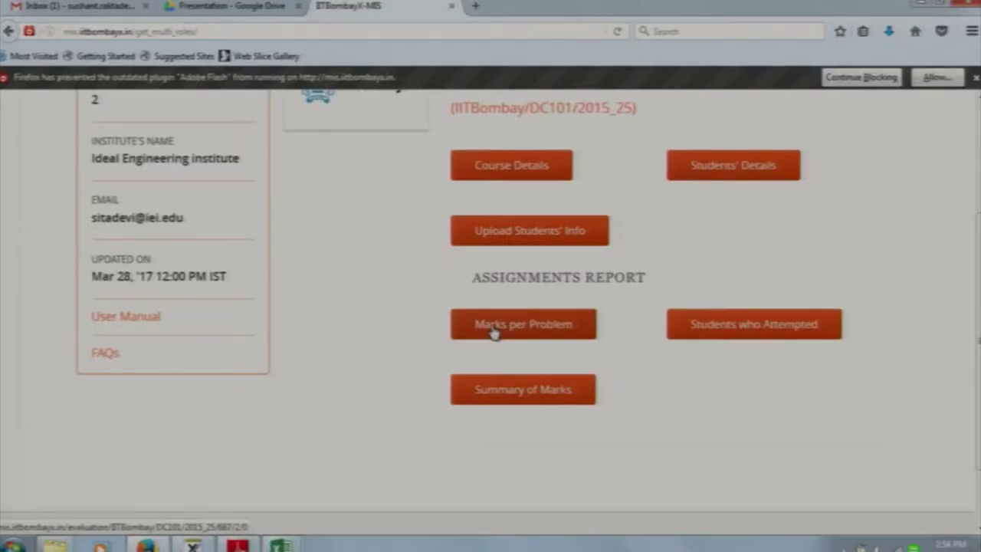
# Generate the Marks per Problem report for Quiz 1 and review all 16 students' scores.
pyautogui.click(494, 330)
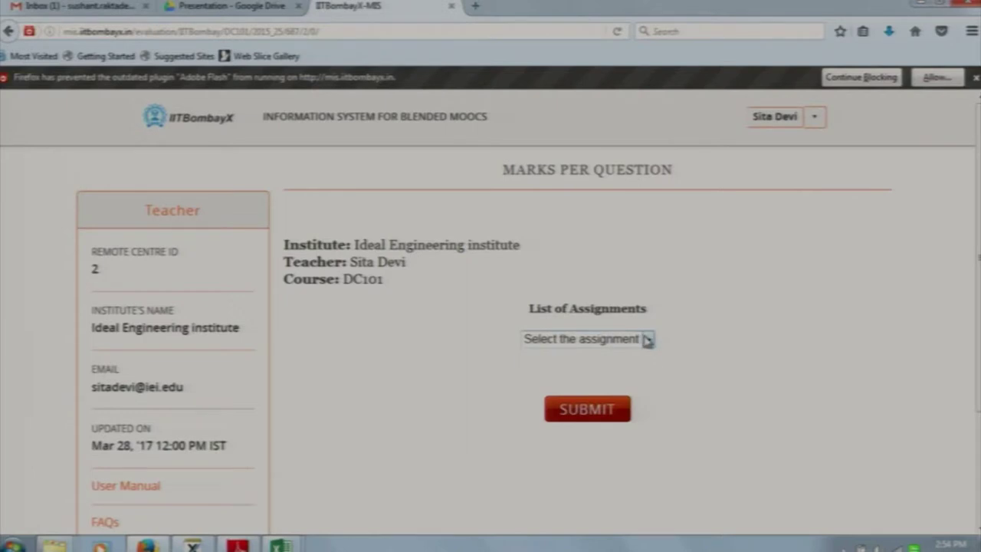
pyautogui.click(648, 339)
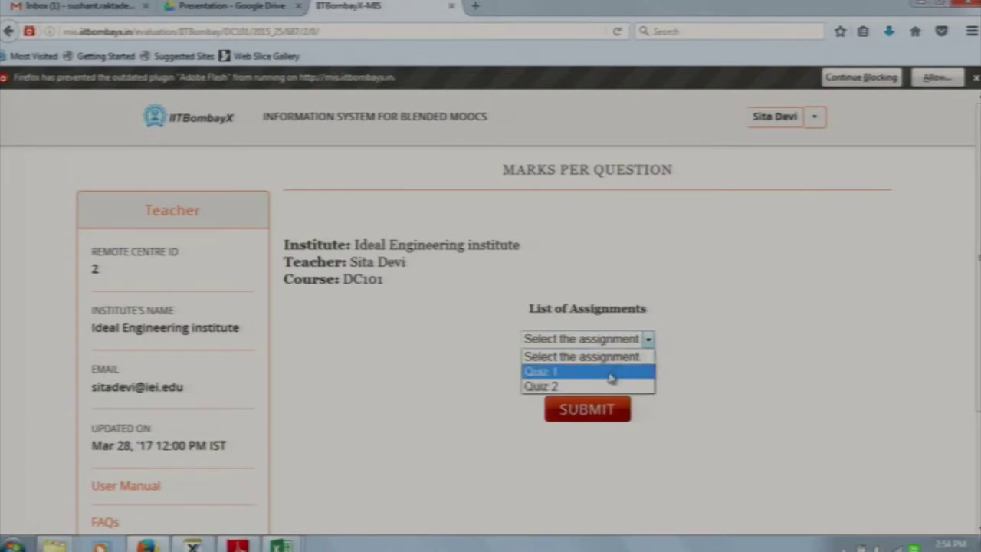
pyautogui.click(611, 373)
pyautogui.click(603, 412)
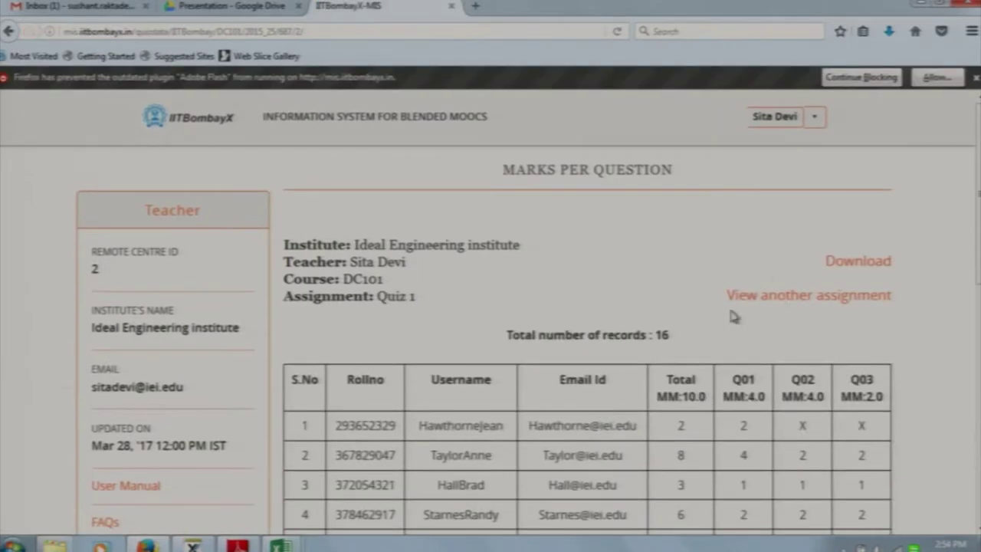
pyautogui.scroll(-3, 734, 317)
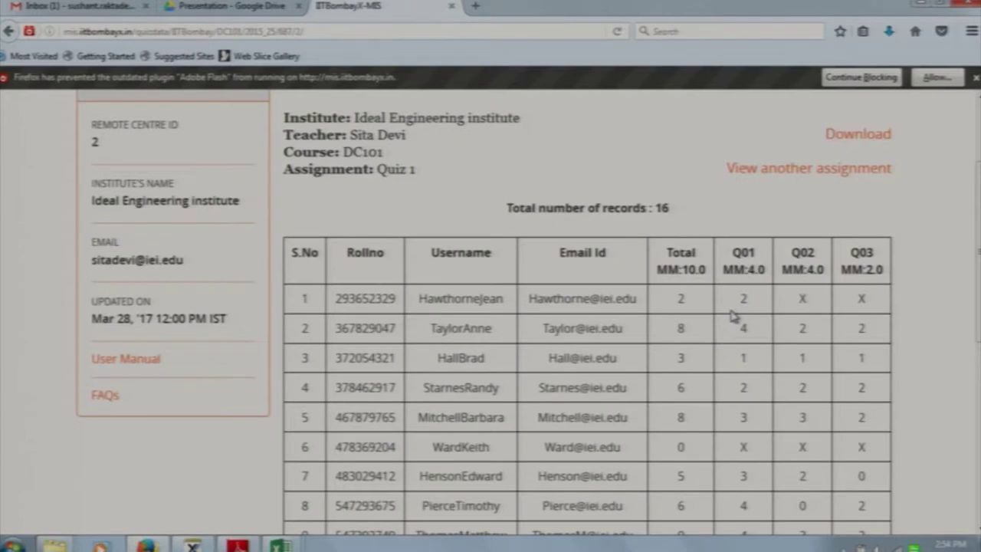
pyautogui.scroll(-2, 733, 317)
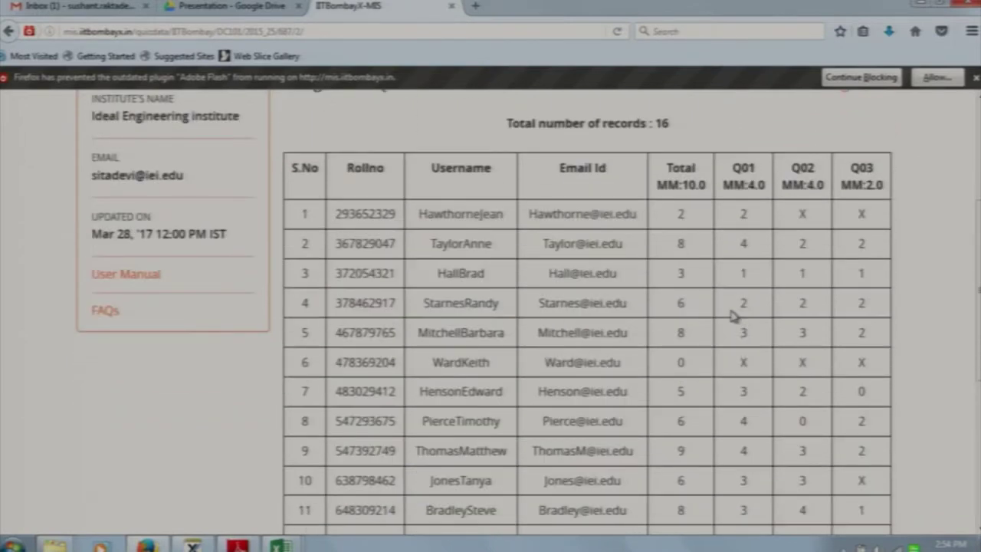
pyautogui.scroll(-1, 733, 317)
pyautogui.scroll(1, 733, 316)
pyautogui.scroll(-3, 804, 214)
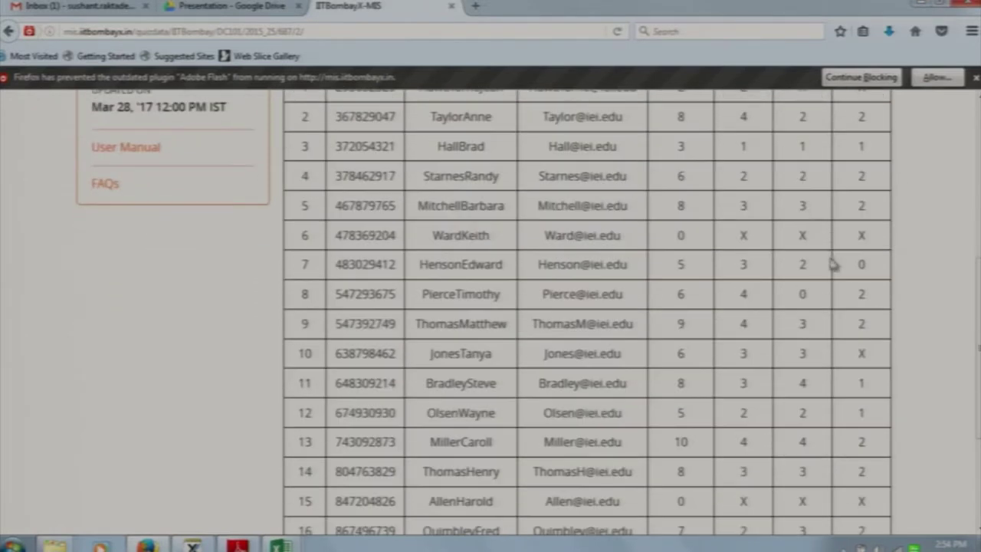
pyautogui.scroll(8, 865, 264)
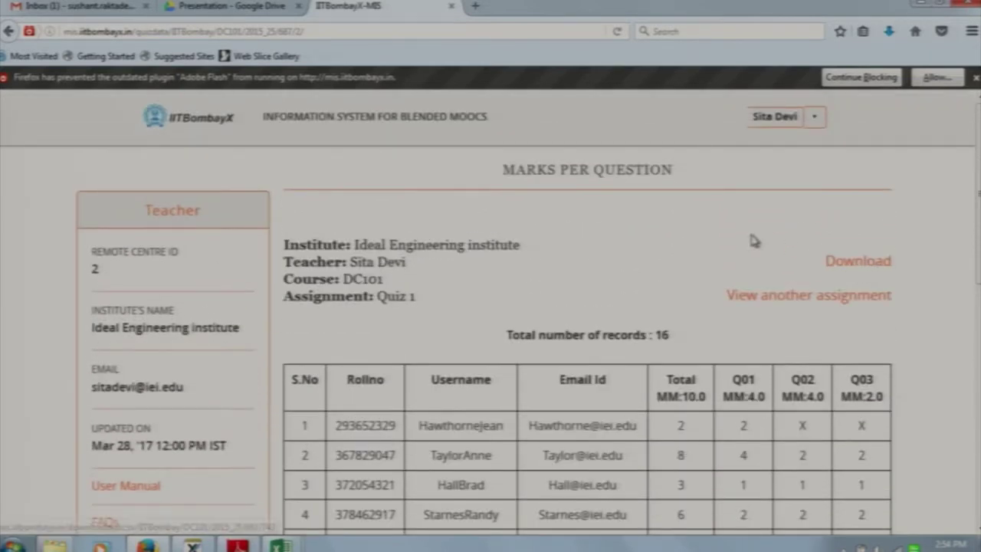
# Open Summary of Marks for DC101 and review 16 students' progress and QZ01/QZ02 scores.
pyautogui.click(221, 124)
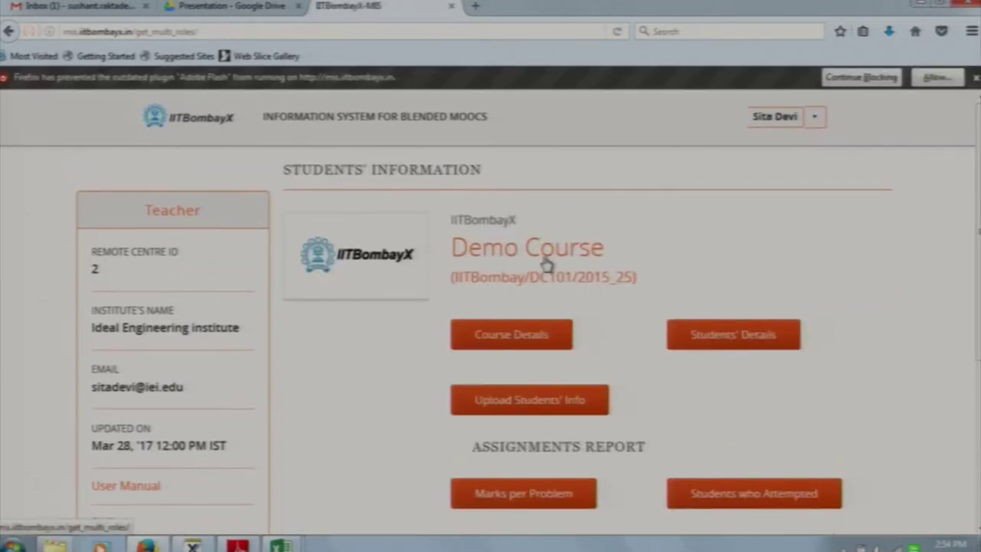
pyautogui.scroll(-1, 870, 279)
pyautogui.scroll(-3, 871, 279)
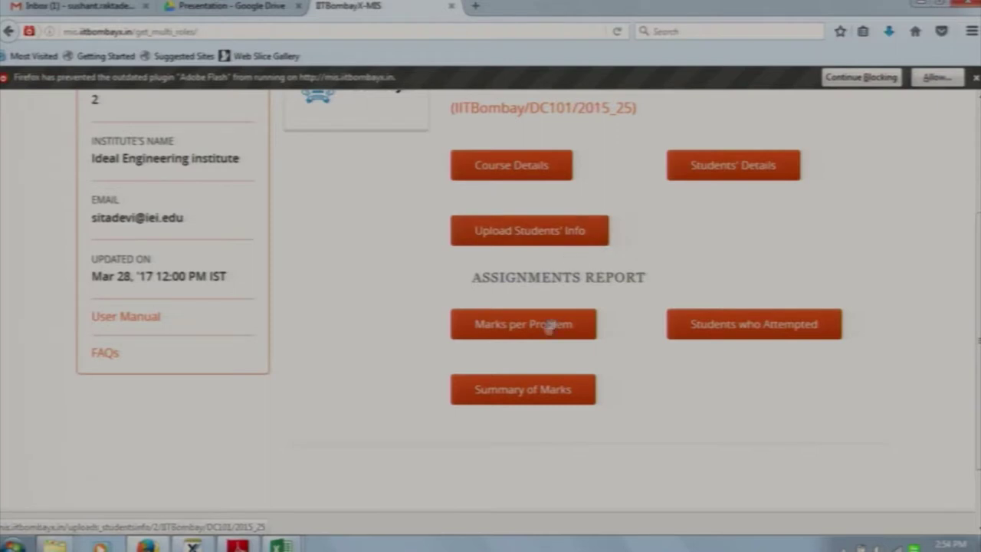
pyautogui.click(525, 399)
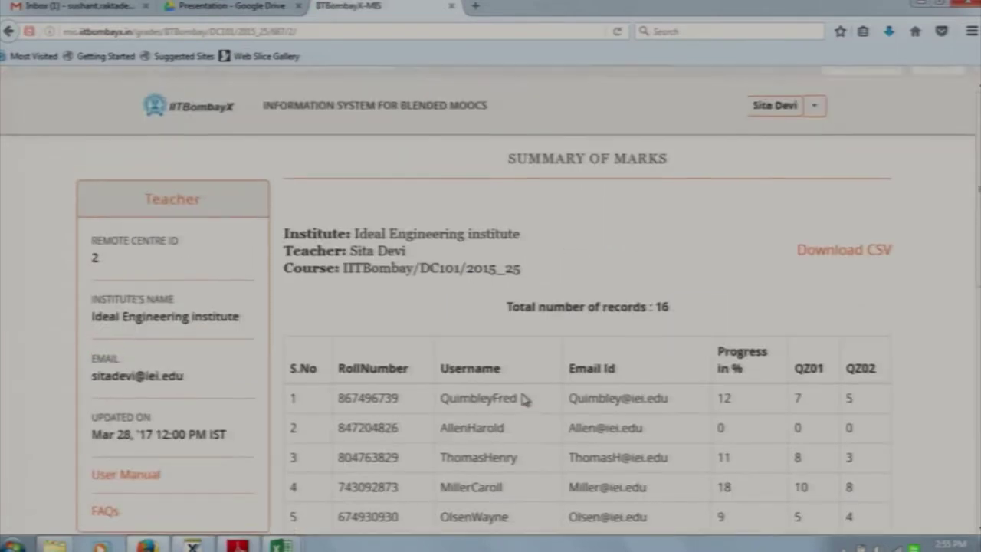
pyautogui.scroll(-3, 693, 338)
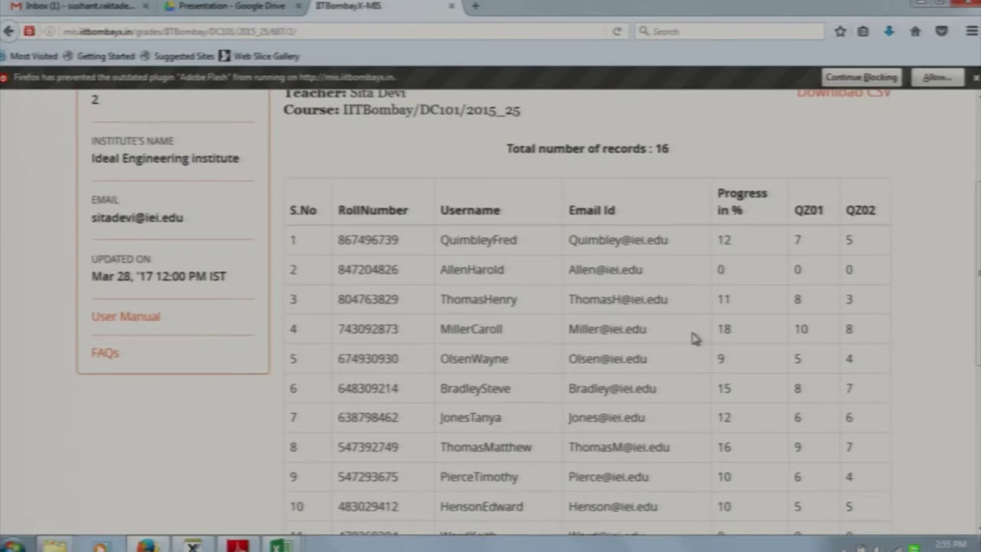
pyautogui.scroll(-1, 694, 338)
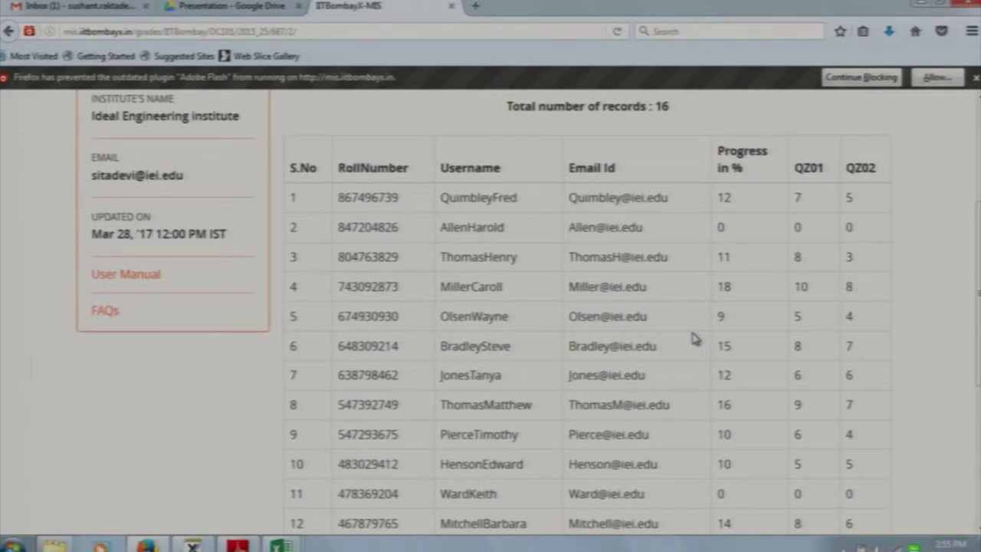
pyautogui.scroll(5, 693, 338)
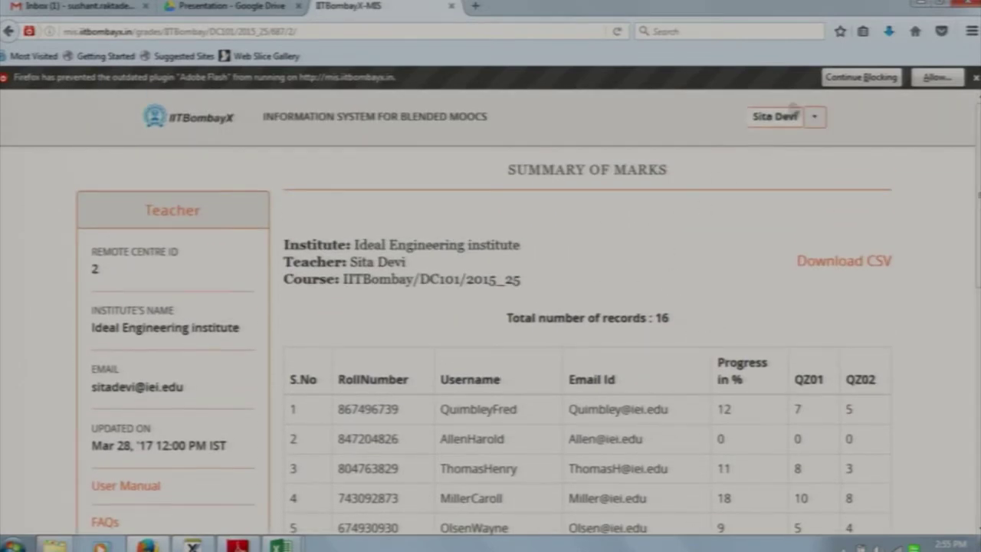
# Log out of the teacher account and sign in as the program coordinator with the saved login.
pyautogui.click(813, 120)
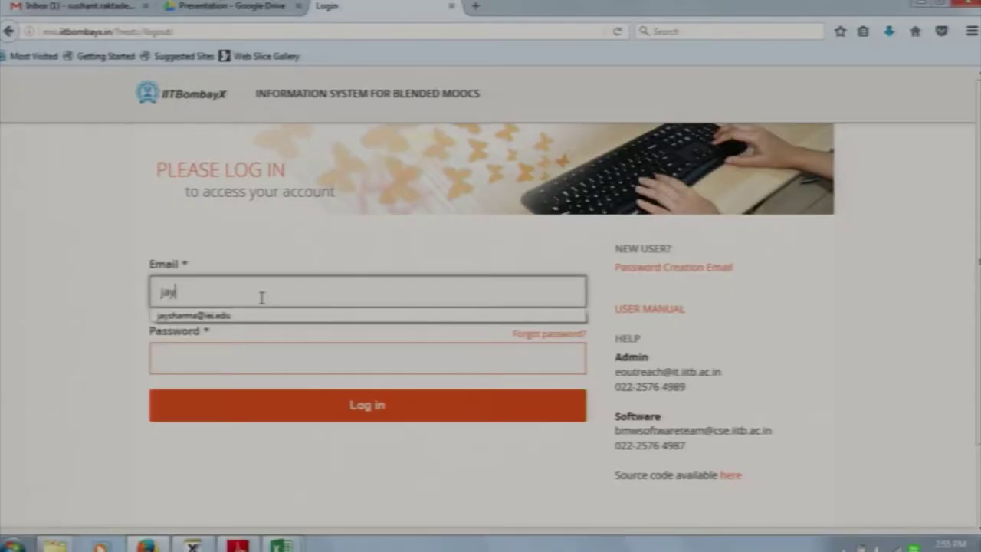
pyautogui.press('Down')
pyautogui.press('Return')
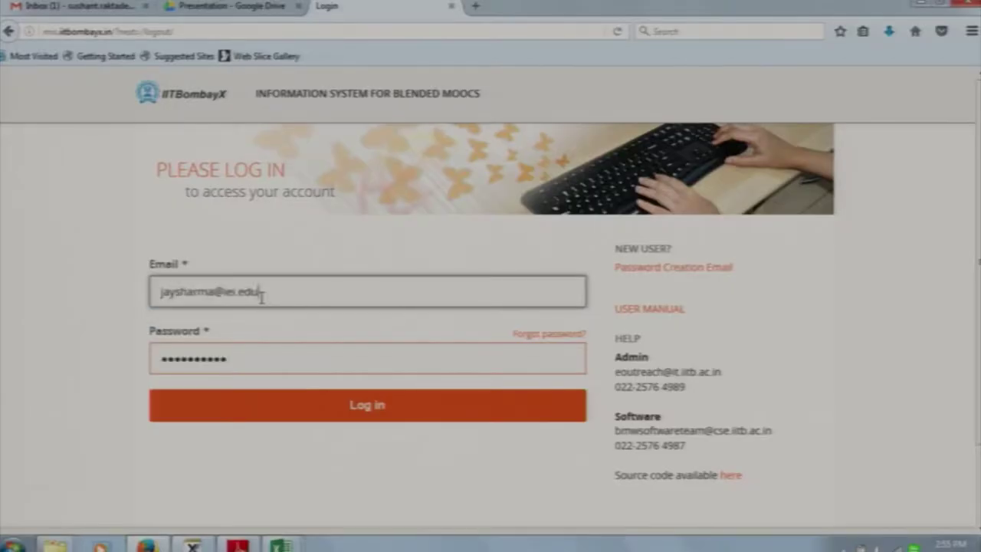
pyautogui.click(298, 411)
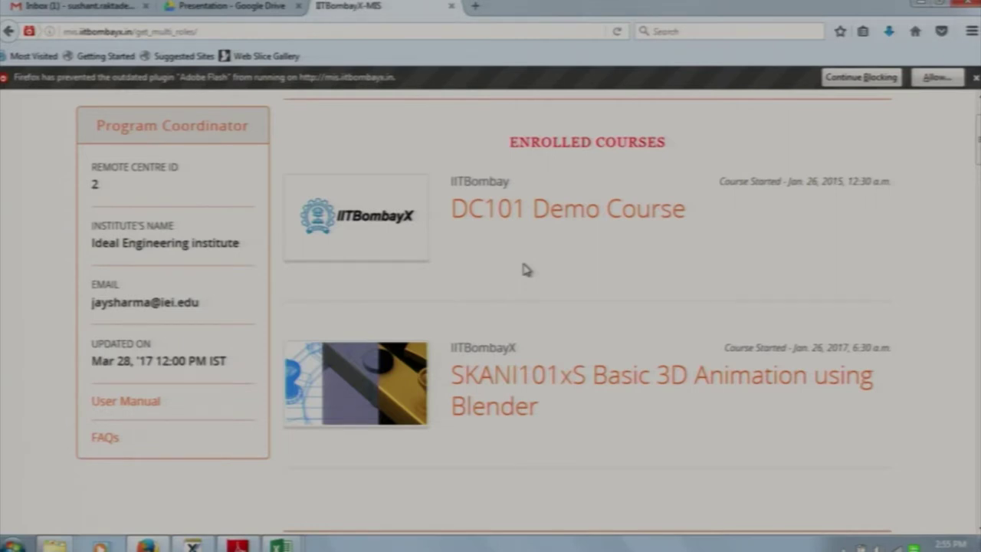
# Open DC101 Demo Course's teachers, view the first teacher's course reports, dismiss the Flash warning, and return.
pyautogui.click(554, 220)
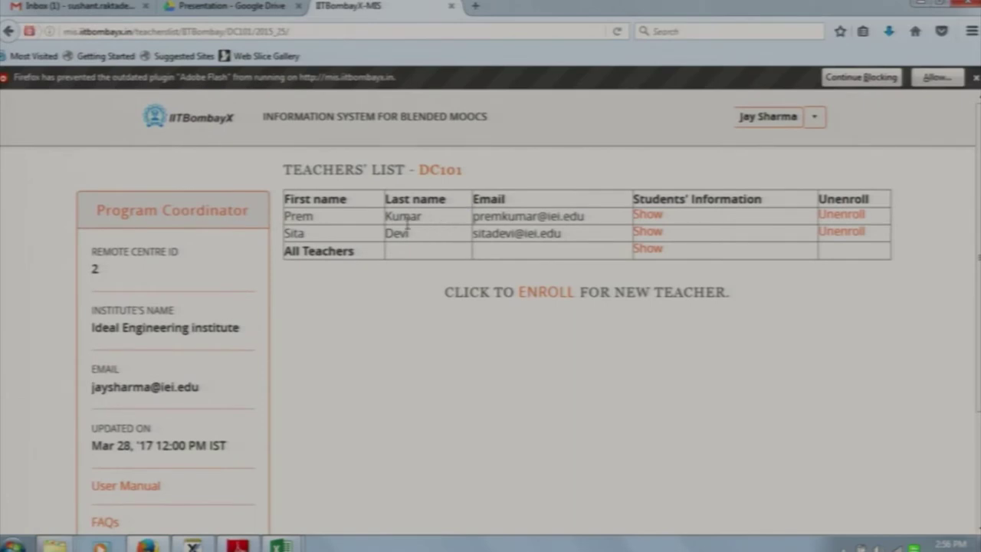
pyautogui.click(651, 216)
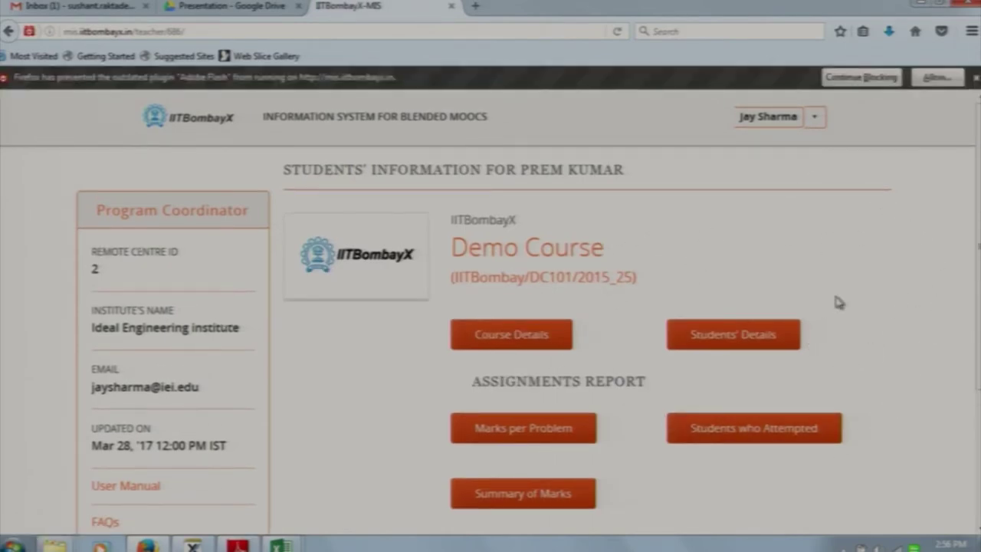
pyautogui.click(976, 77)
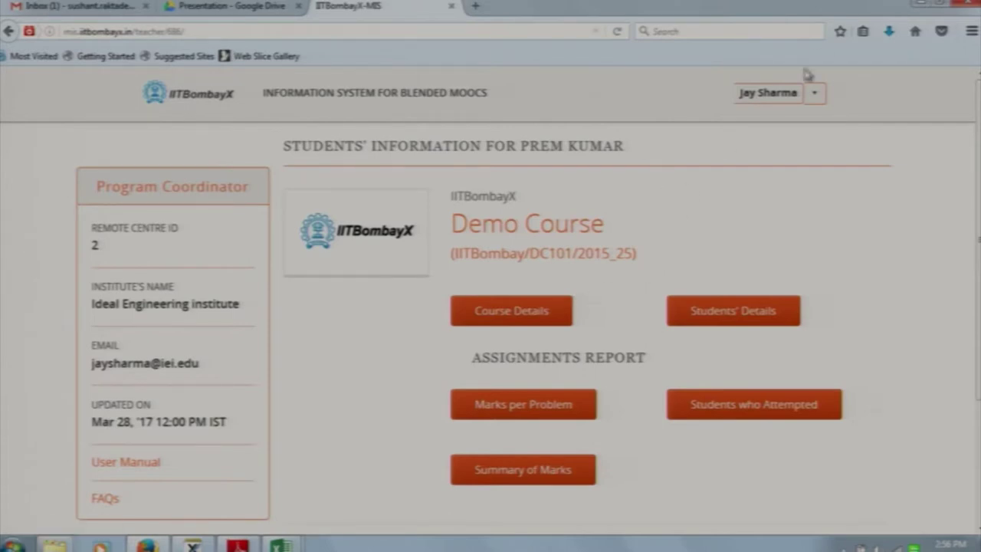
pyautogui.click(156, 104)
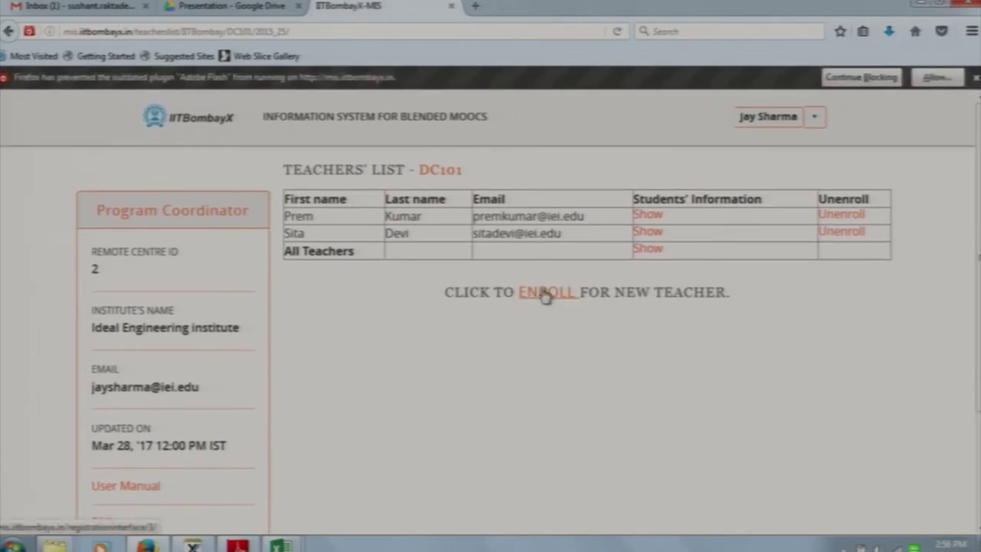
pyautogui.click(544, 294)
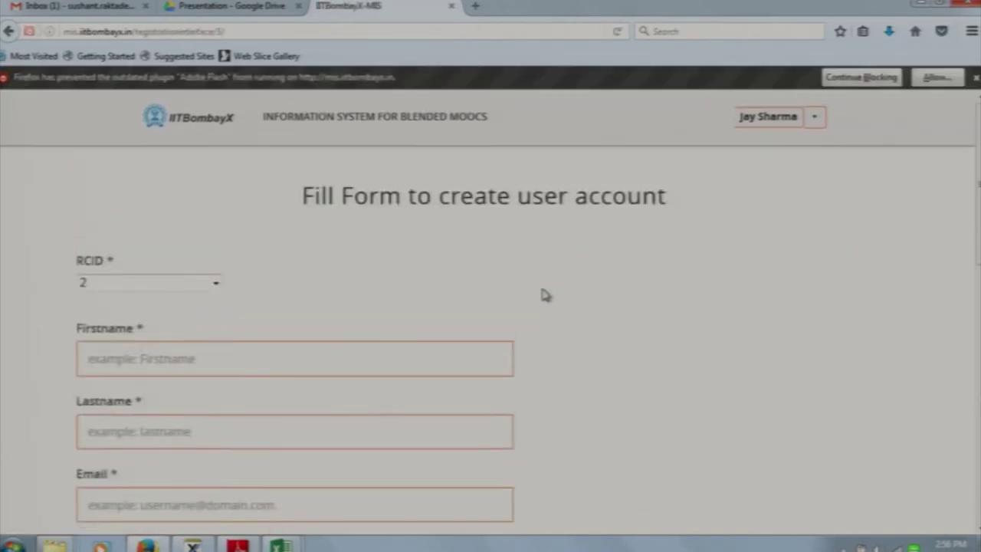
pyautogui.scroll(-10, 544, 295)
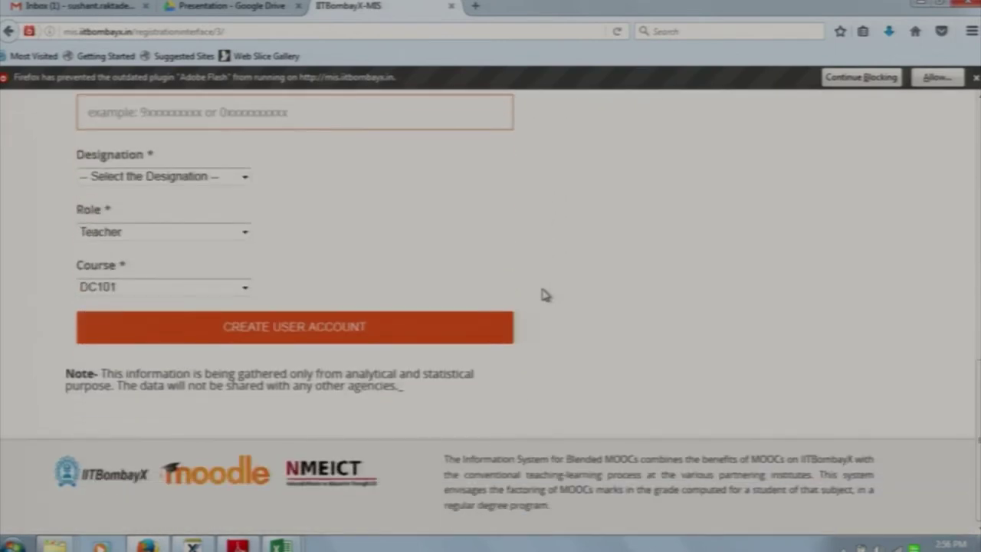
pyautogui.scroll(10, 544, 294)
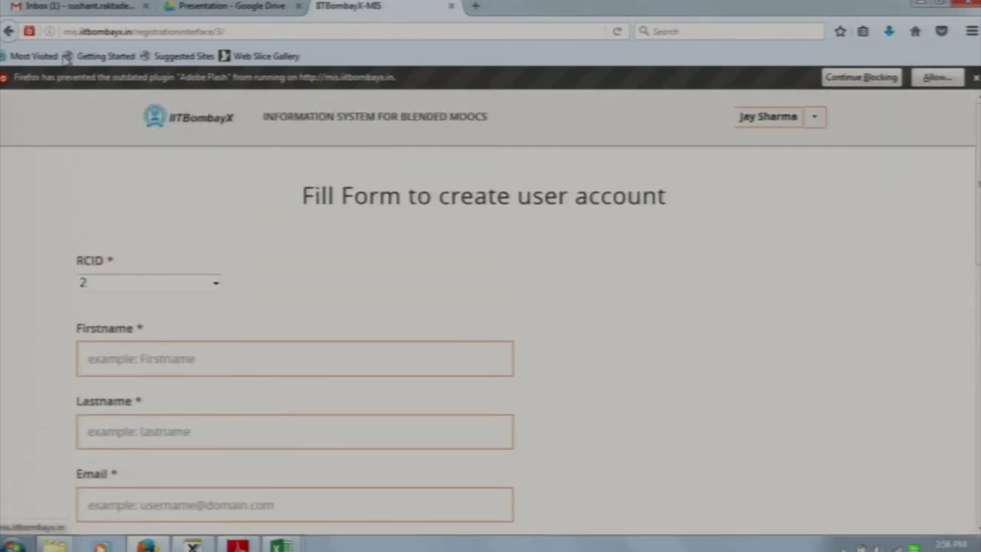
pyautogui.click(9, 30)
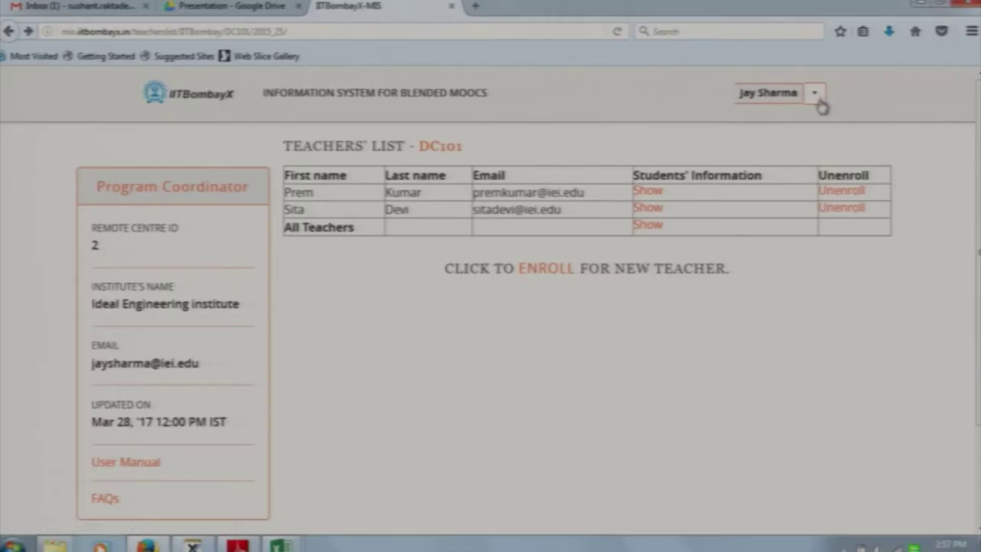
# Log out of the coordinator account, sign in as Head, and view the DC101 Students' Details.
pyautogui.click(814, 92)
pyautogui.click(780, 220)
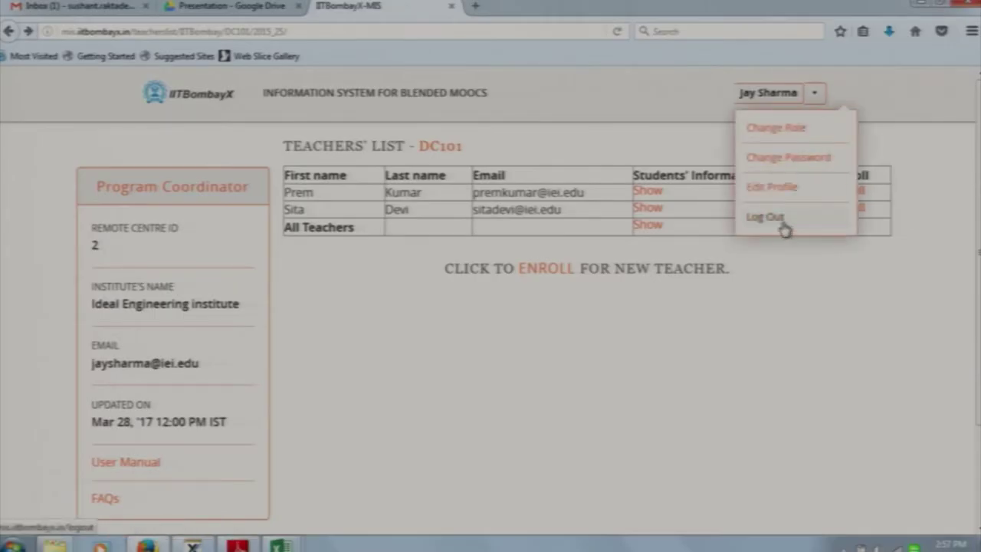
pyautogui.click(389, 287)
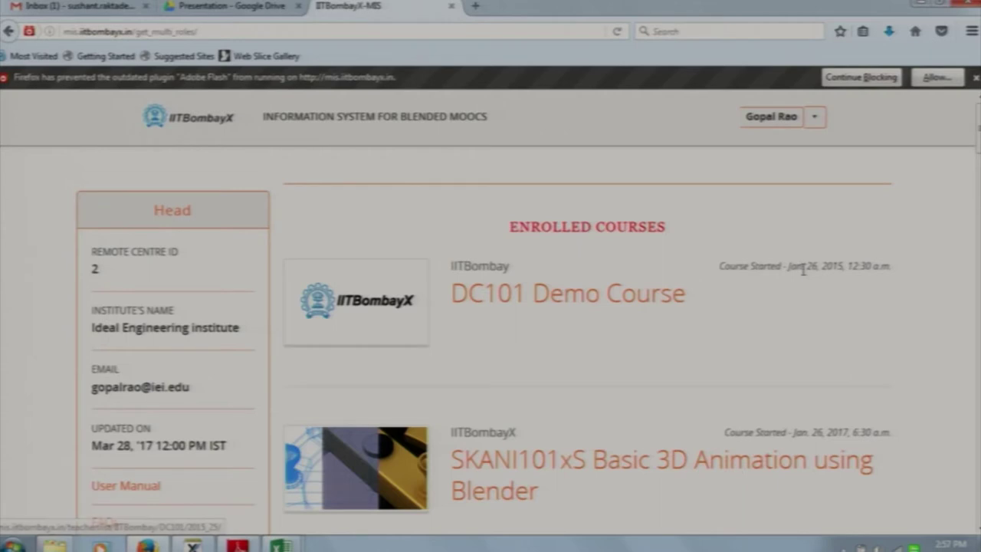
pyautogui.click(616, 309)
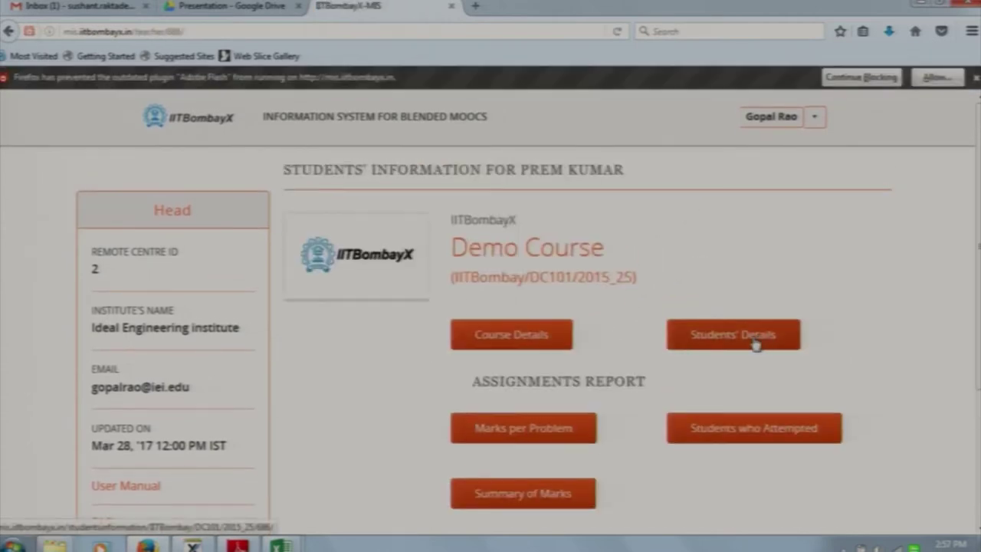
pyautogui.click(753, 342)
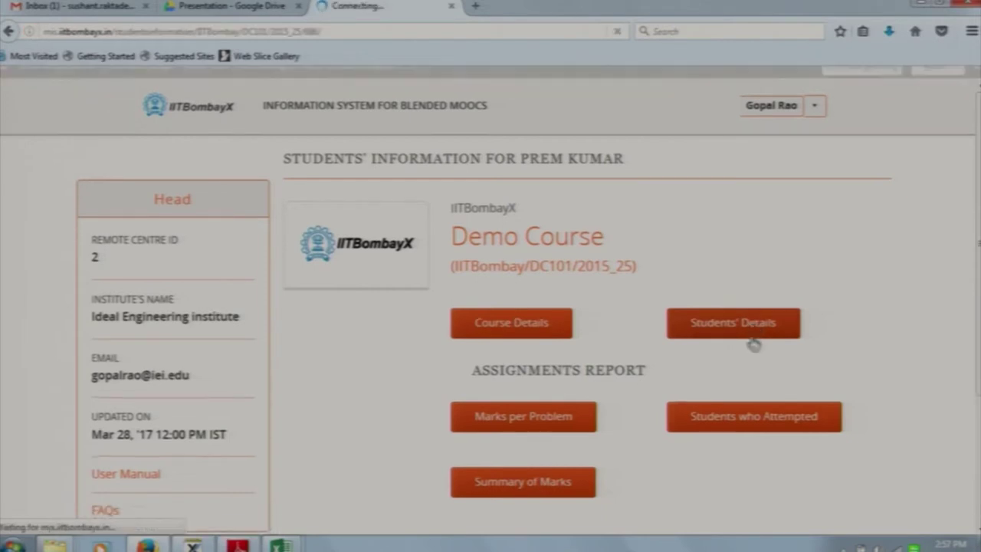